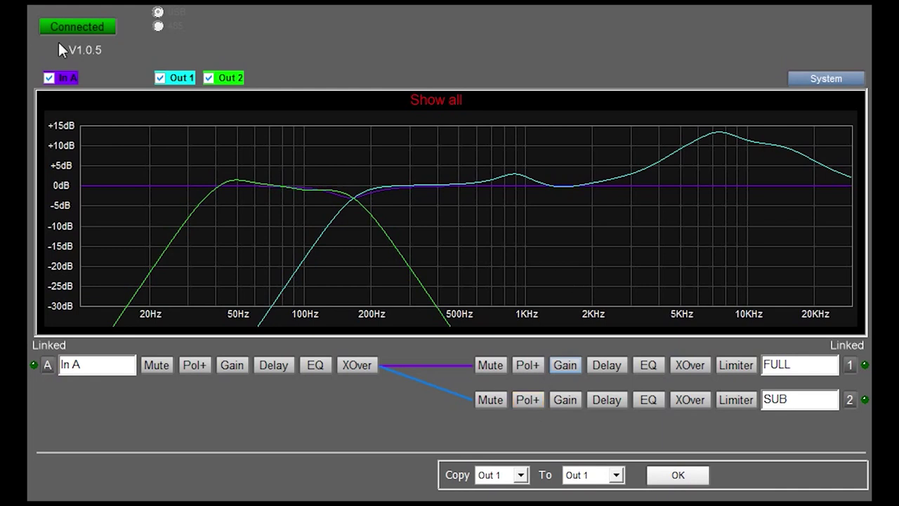
pyautogui.click(91, 25)
# - Mute and unmute Out 1, then invert its polarity with Pol+
pyautogui.click(498, 365)
pyautogui.click(496, 363)
pyautogui.click(521, 370)
# - Lower Out 1 gain from 12.0 dB to -40.0 dB in the Config gain settings
pyautogui.click(570, 364)
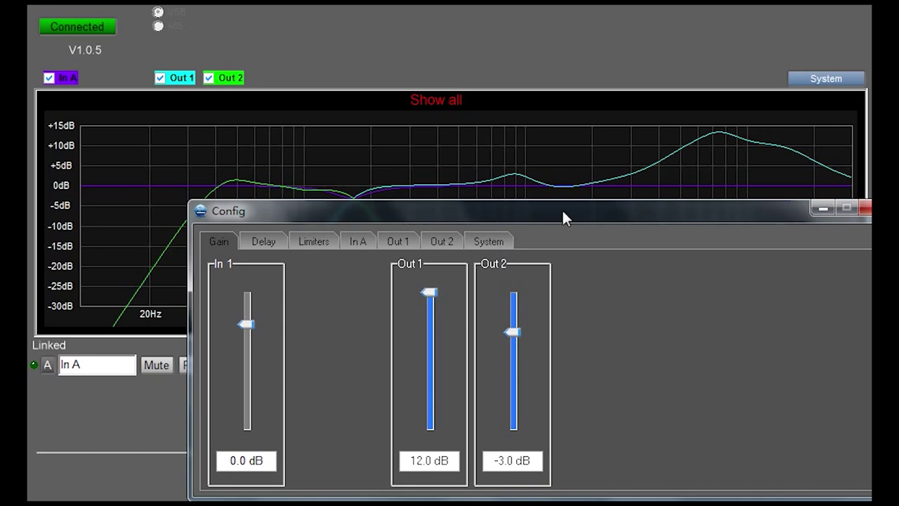
pyautogui.moveTo(559, 211); pyautogui.dragTo(474, 154)
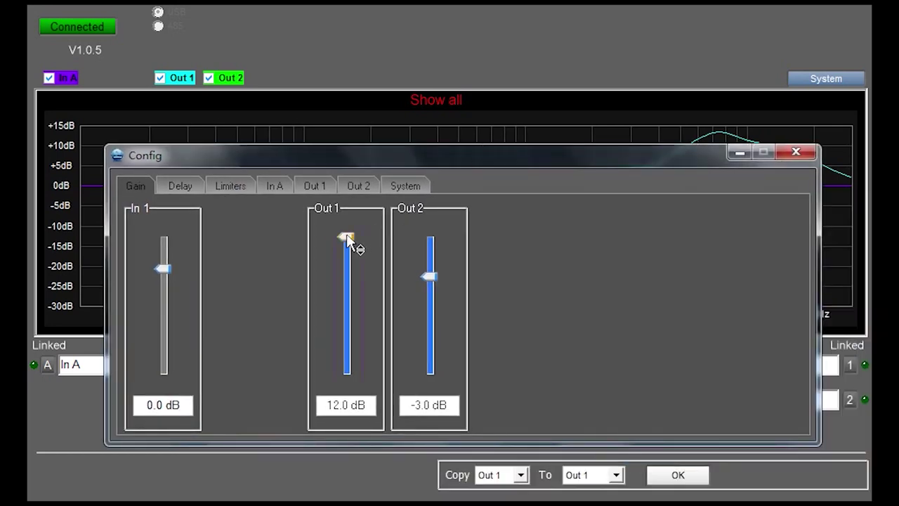
pyautogui.moveTo(347, 236); pyautogui.dragTo(355, 378)
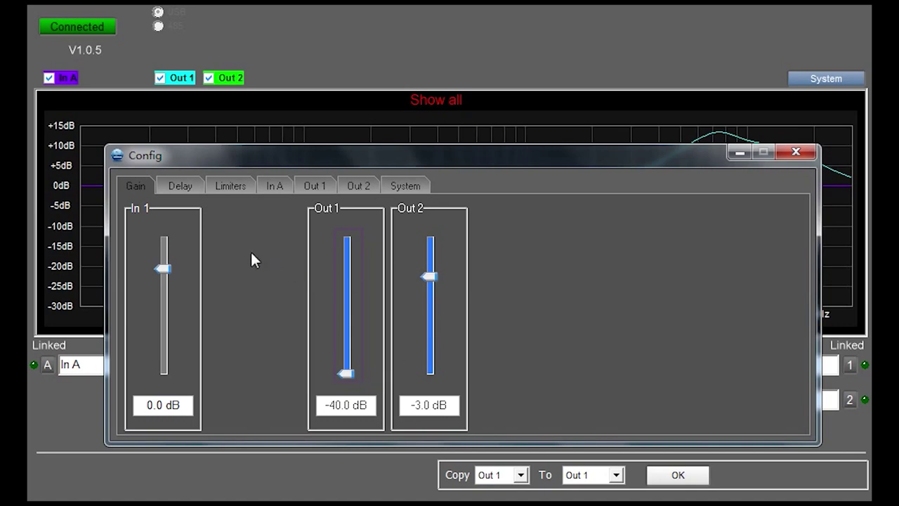
# - In the Delay settings, compare the Millisecon, Metres and Feet unit options
pyautogui.click(182, 194)
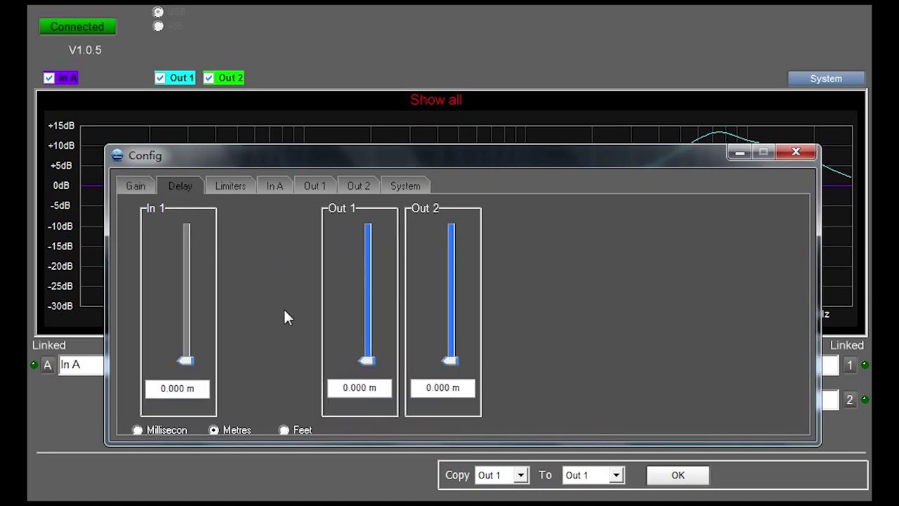
pyautogui.click(137, 430)
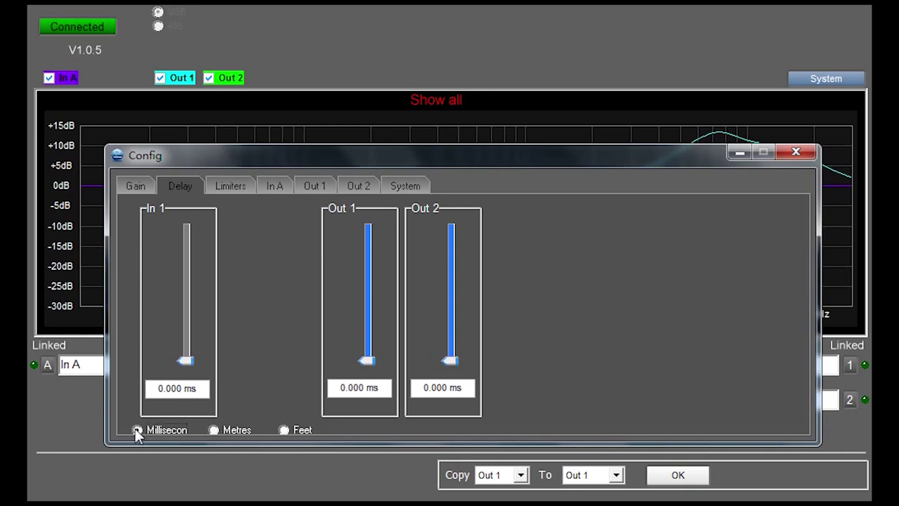
pyautogui.click(211, 428)
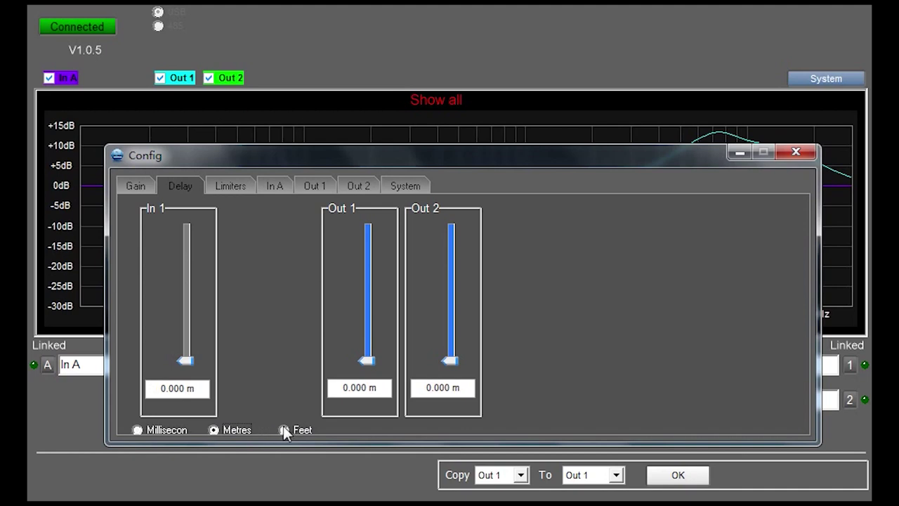
pyautogui.click(284, 429)
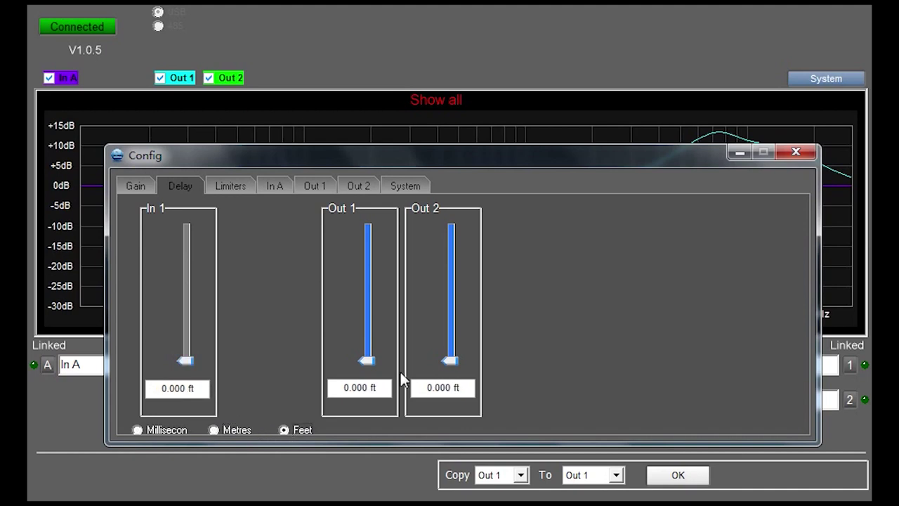
# - Delay Out 1 by 20.000 ms, with delay units set back to milliseconds
pyautogui.moveTo(369, 361)
pyautogui.mouseDown()
pyautogui.moveTo(377, 261)
pyautogui.moveTo(373, 228)
pyautogui.moveTo(367, 365)
pyautogui.moveTo(377, 232)
pyautogui.moveTo(370, 223)
pyautogui.mouseUp()
pyautogui.click(137, 429)
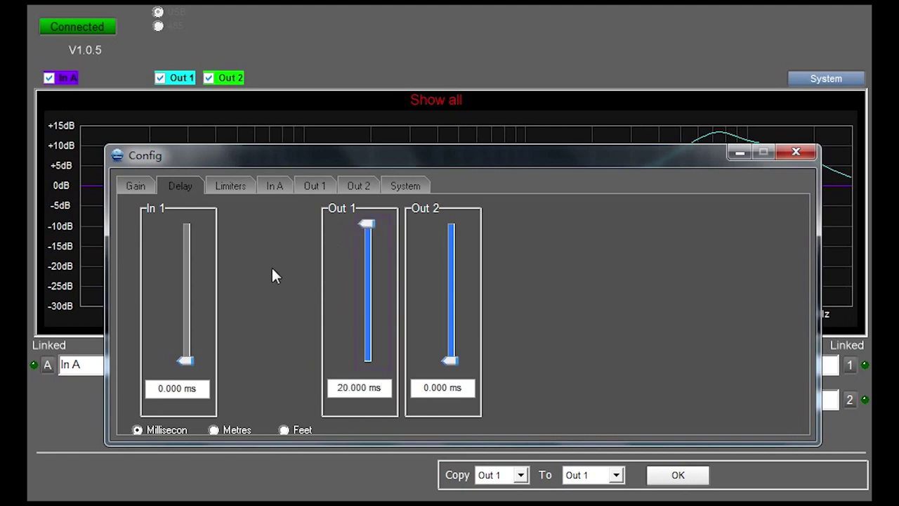
pyautogui.click(232, 186)
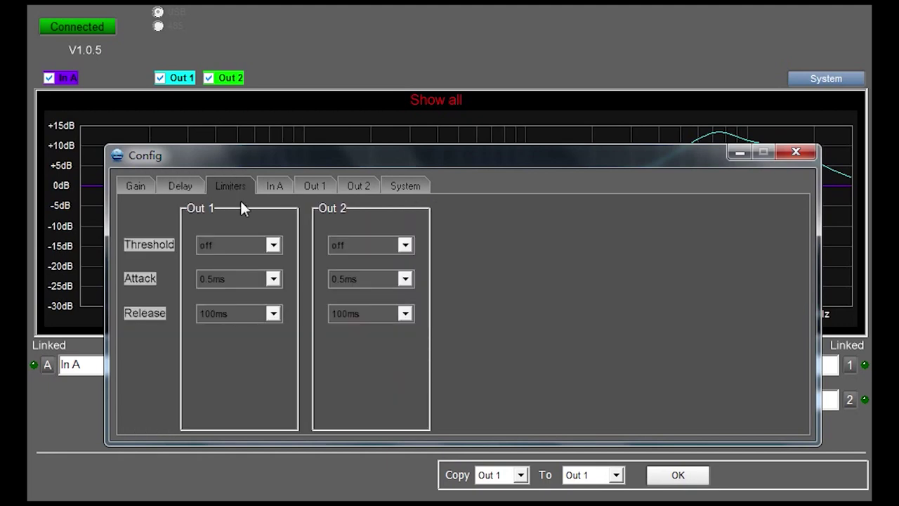
# - Review Out 1 limiter threshold and attack choices, keeping threshold off and attack 0.5 ms
pyautogui.click(272, 244)
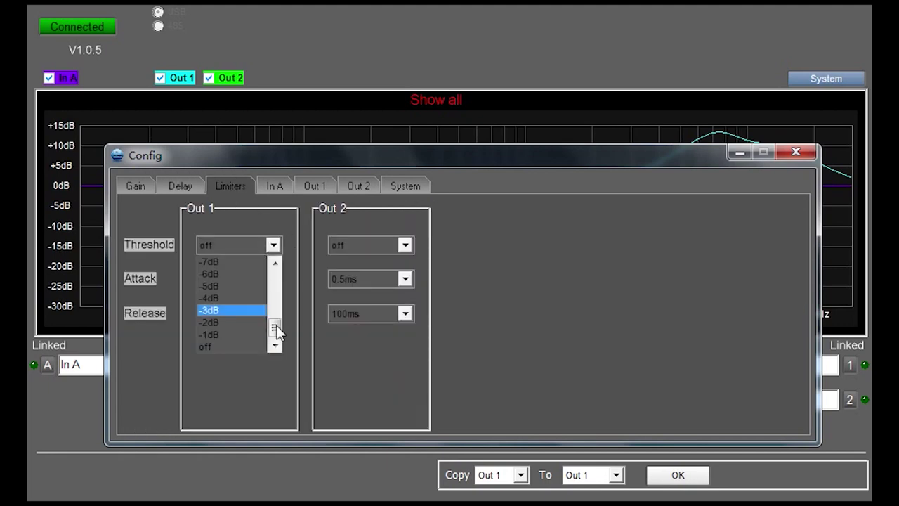
pyautogui.moveTo(277, 337)
pyautogui.mouseDown()
pyautogui.moveTo(282, 245)
pyautogui.moveTo(282, 328)
pyautogui.mouseUp()
pyautogui.click(264, 375)
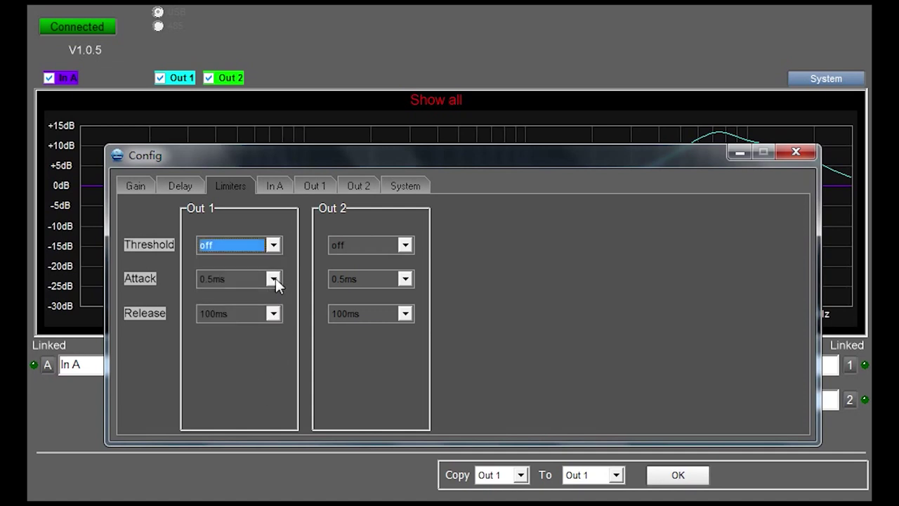
pyautogui.click(274, 278)
pyautogui.click(251, 375)
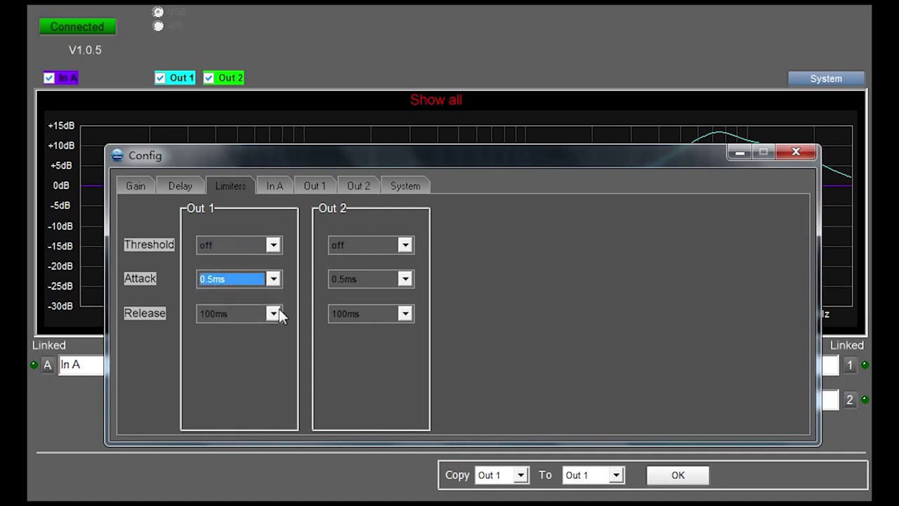
# - Check Out 1 release choices keeping 100 ms, then show In A's crossover and EQ
pyautogui.click(274, 312)
pyautogui.click(306, 227)
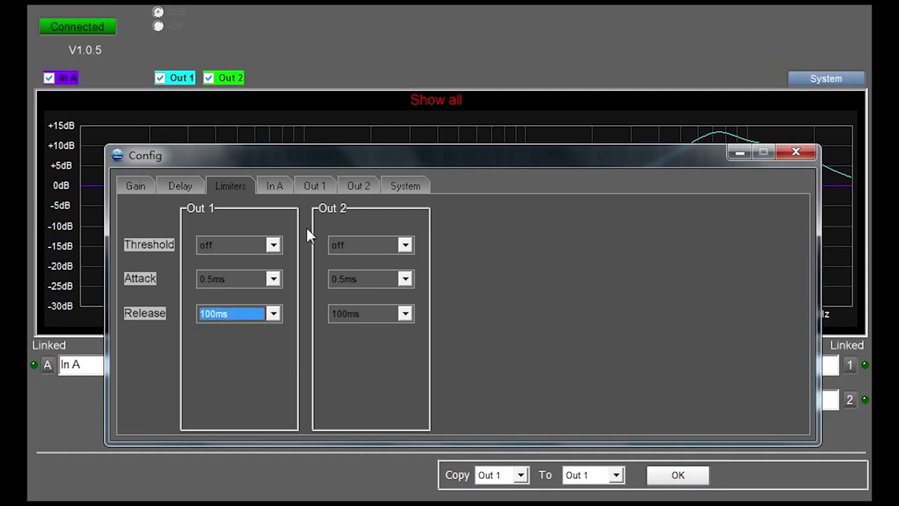
pyautogui.click(273, 187)
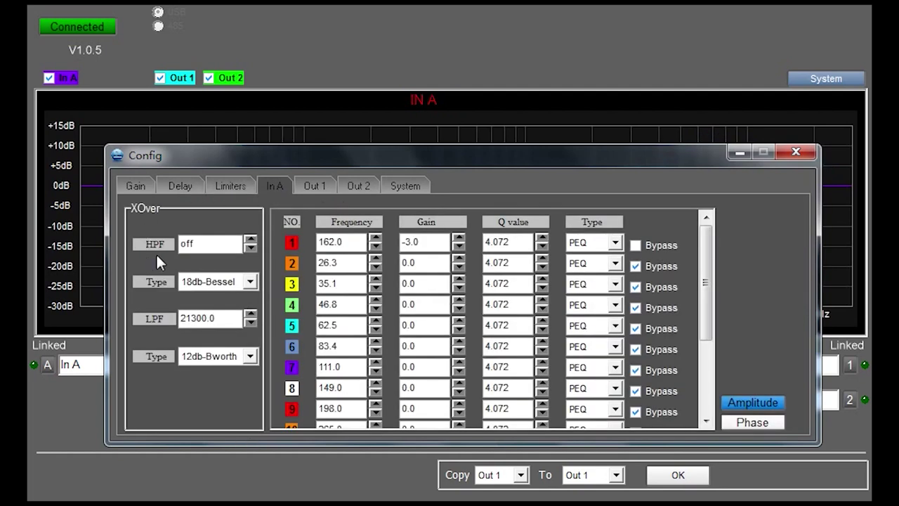
pyautogui.click(250, 280)
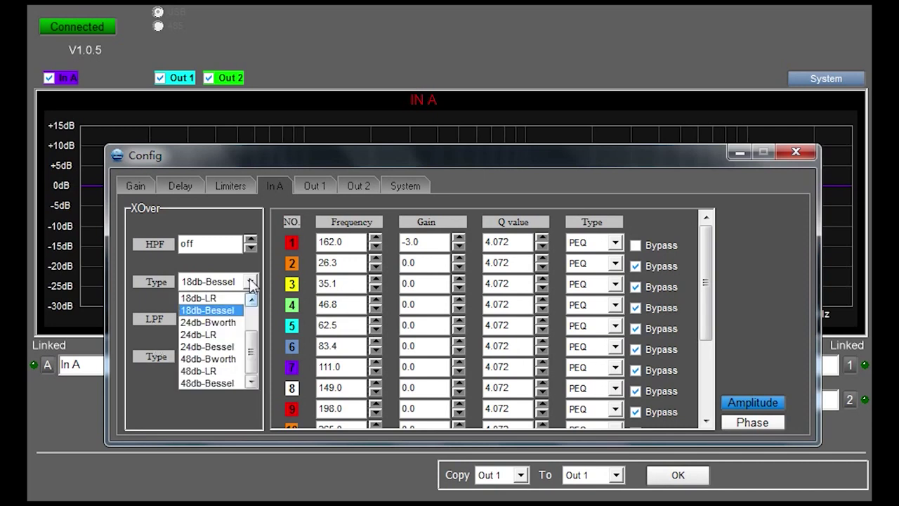
pyautogui.moveTo(255, 357); pyautogui.dragTo(254, 370)
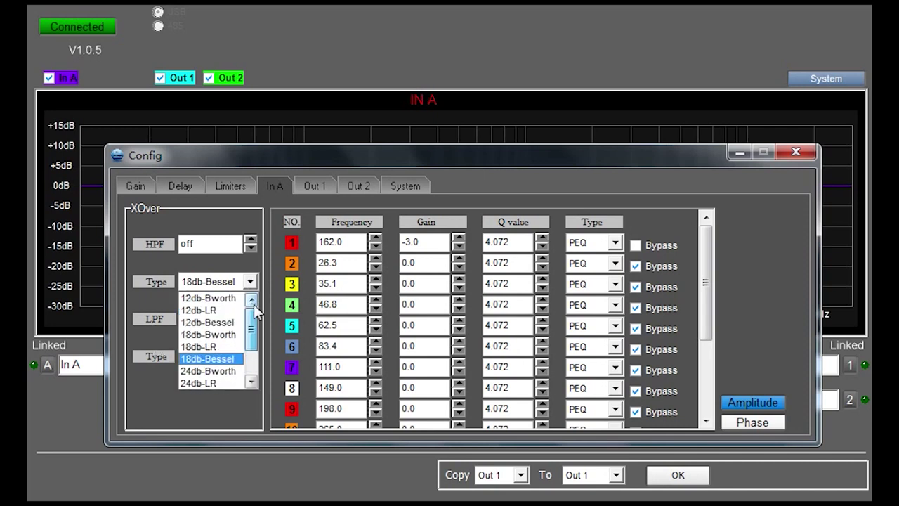
pyautogui.click(218, 412)
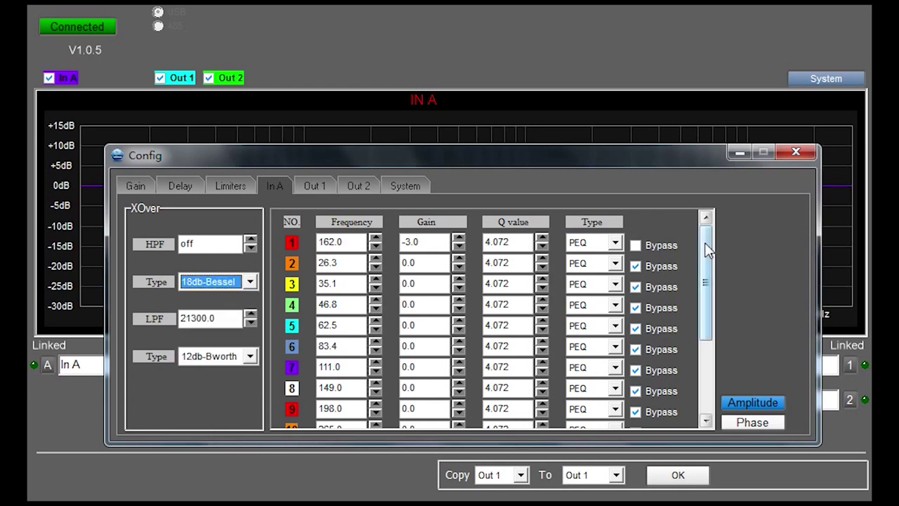
pyautogui.moveTo(708, 250); pyautogui.dragTo(707, 333)
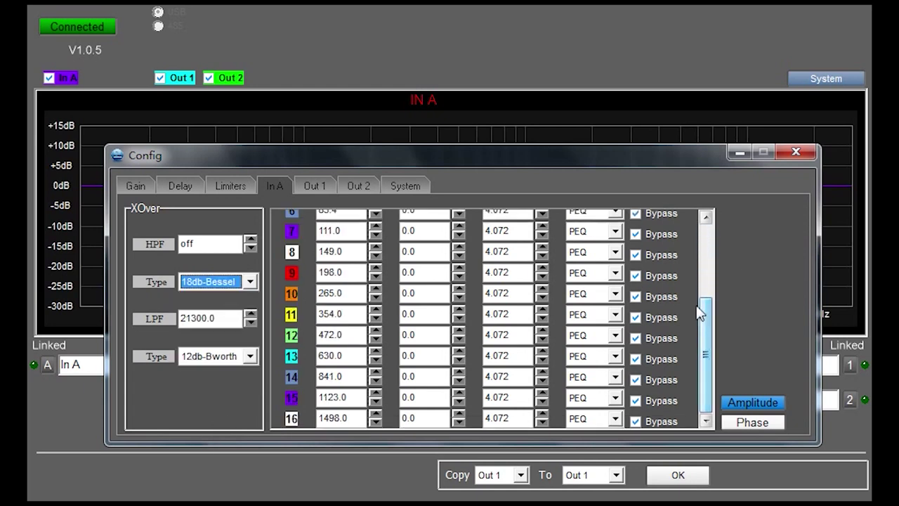
pyautogui.moveTo(705, 358); pyautogui.dragTo(705, 236)
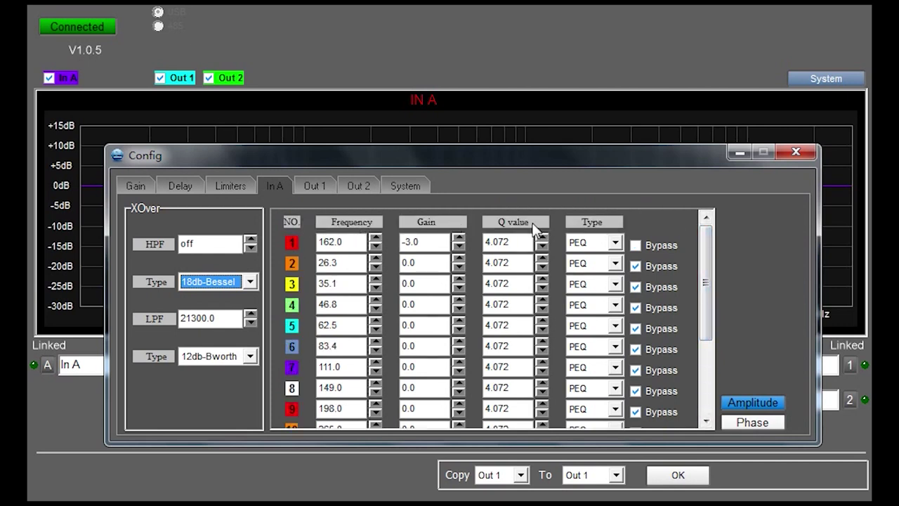
pyautogui.click(615, 237)
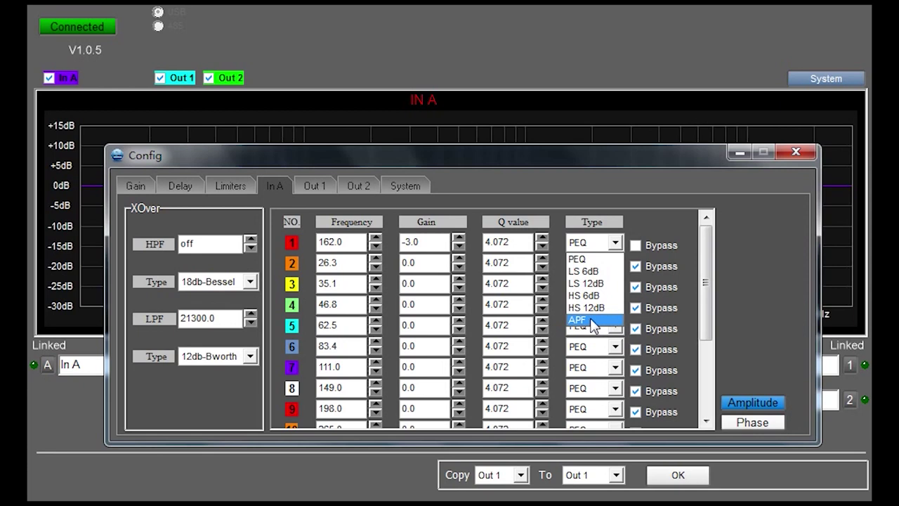
pyautogui.click(705, 279)
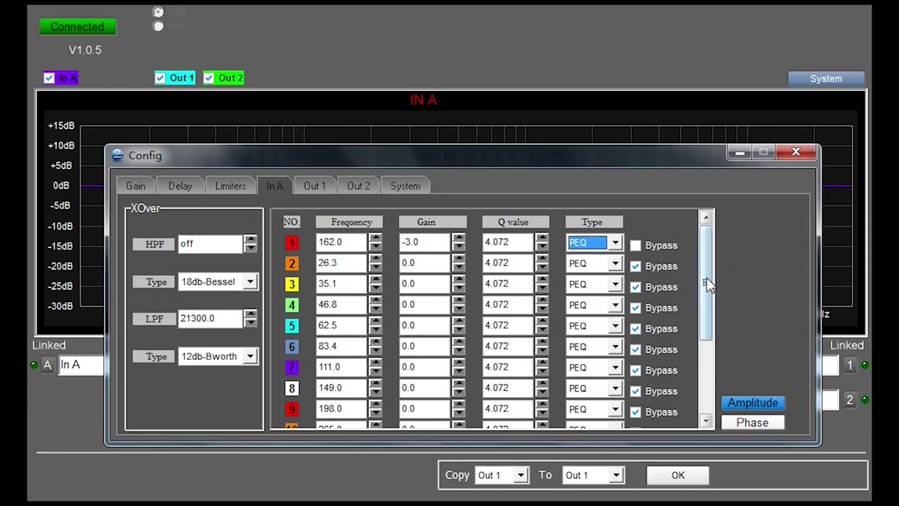
pyautogui.click(405, 187)
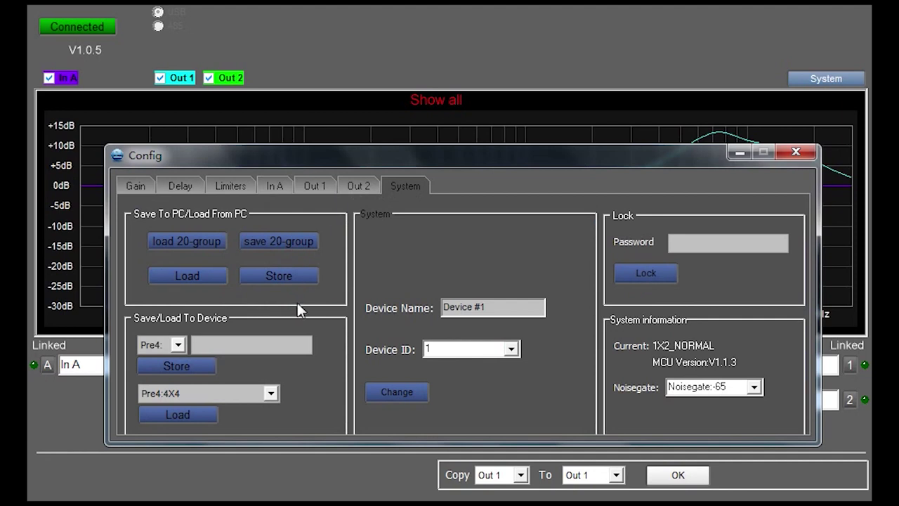
# - Load a 20-group preset set, then browse noise gate levels toward -49, leaving it at -65
pyautogui.click(201, 253)
pyautogui.click(754, 389)
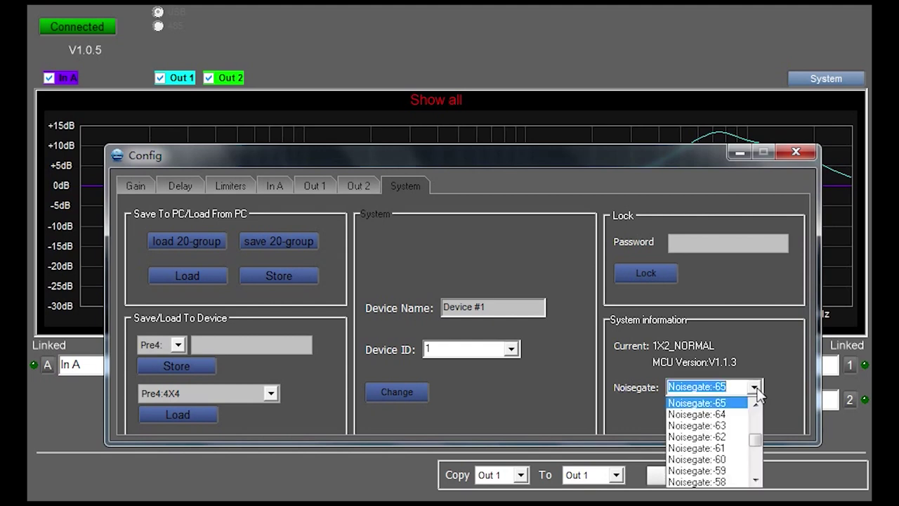
pyautogui.scroll(-1, 723, 441)
pyautogui.scroll(-2, 716, 444)
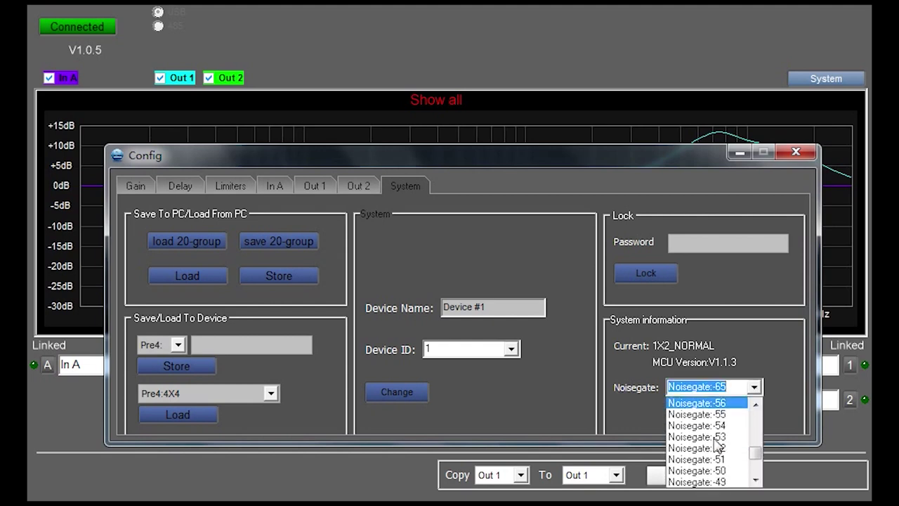